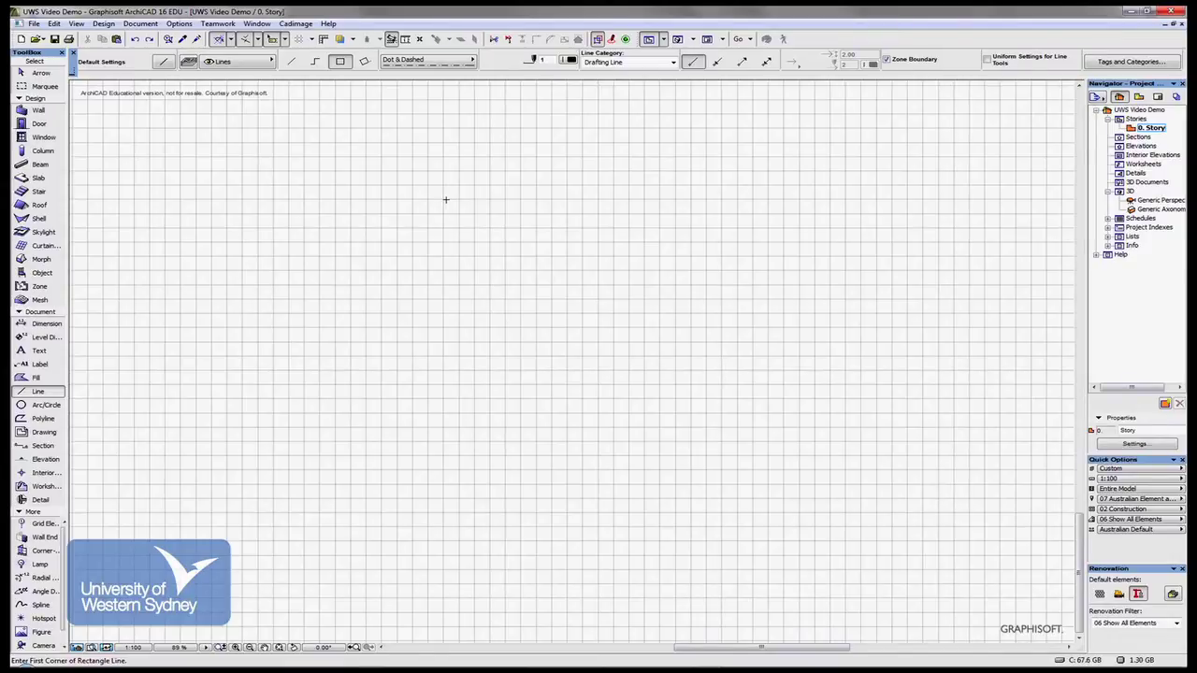
Step: Review the stored profiles in the Work Environment settings, inspect the schemes of New Profile, and close without applying anything
click(178, 24)
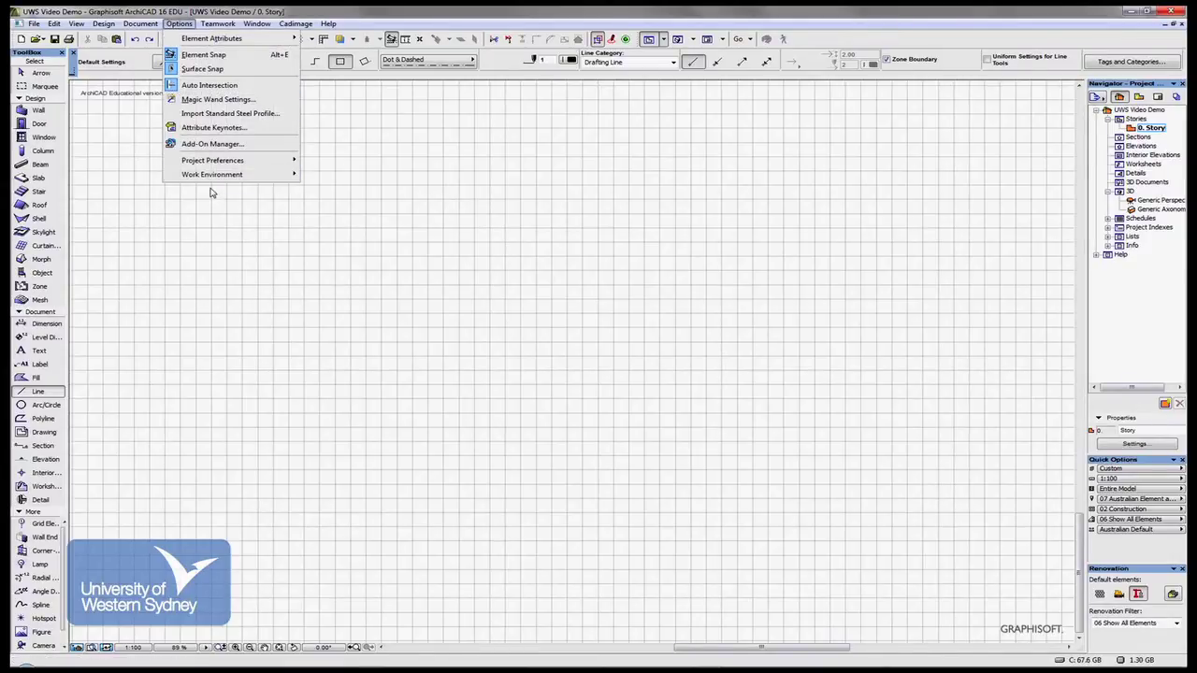
mouse_move(213, 180)
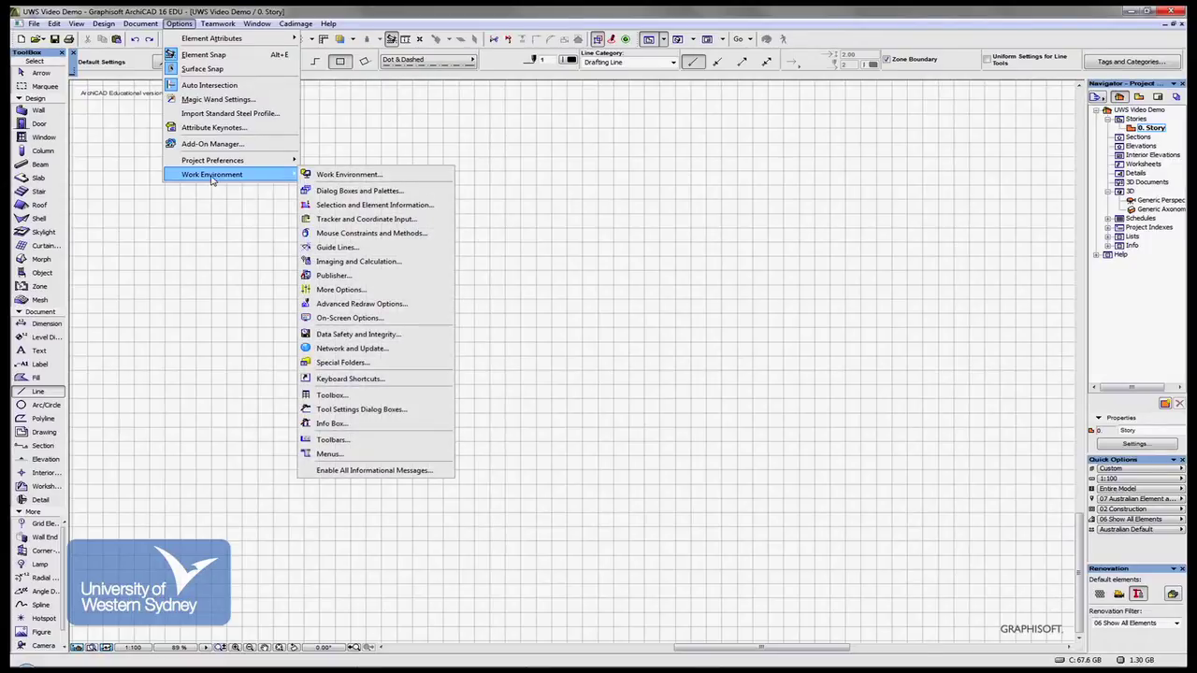
click(349, 175)
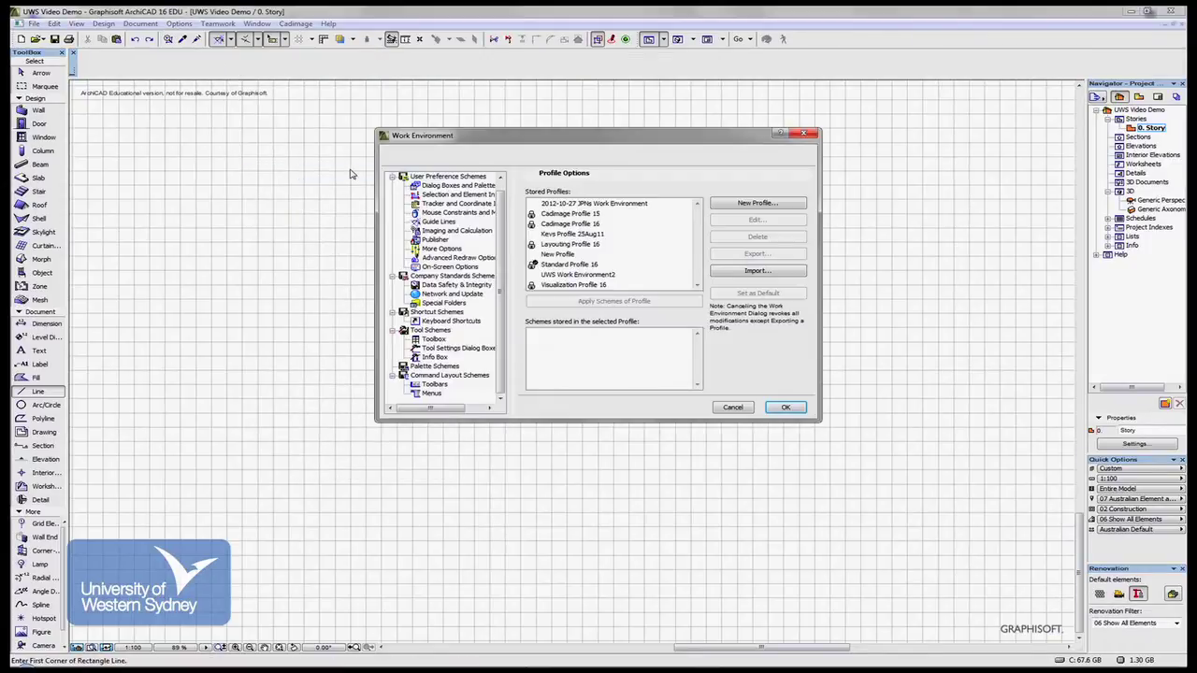
scroll(467, 201, up, 1)
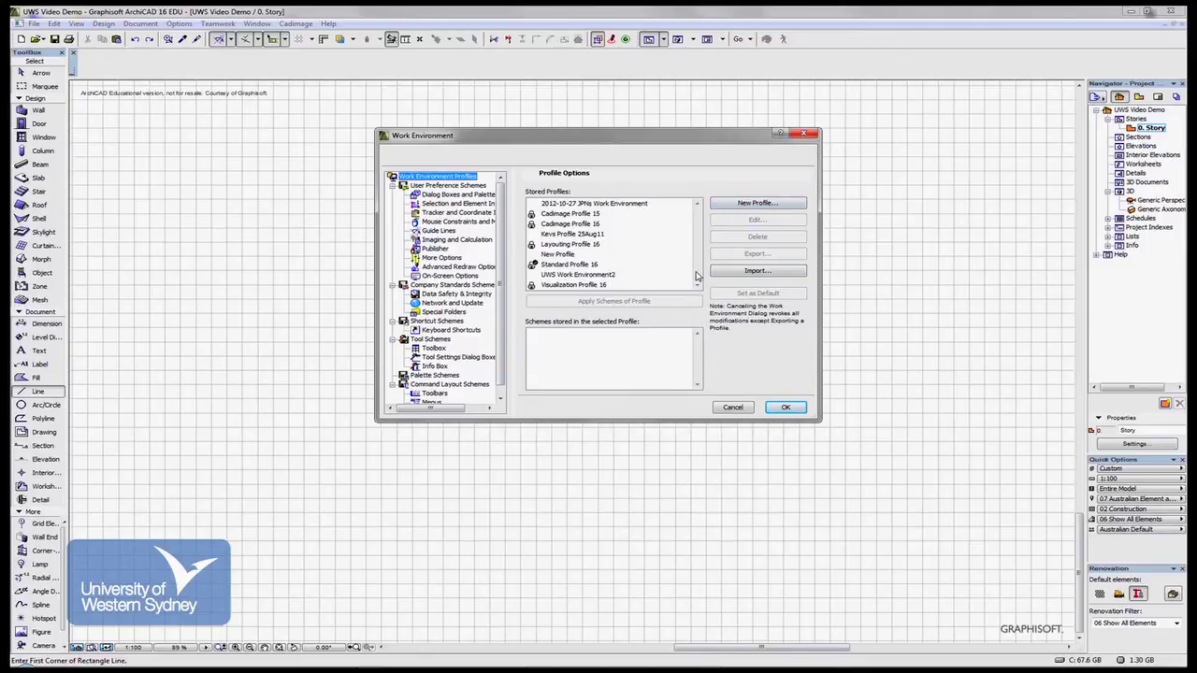
click(572, 255)
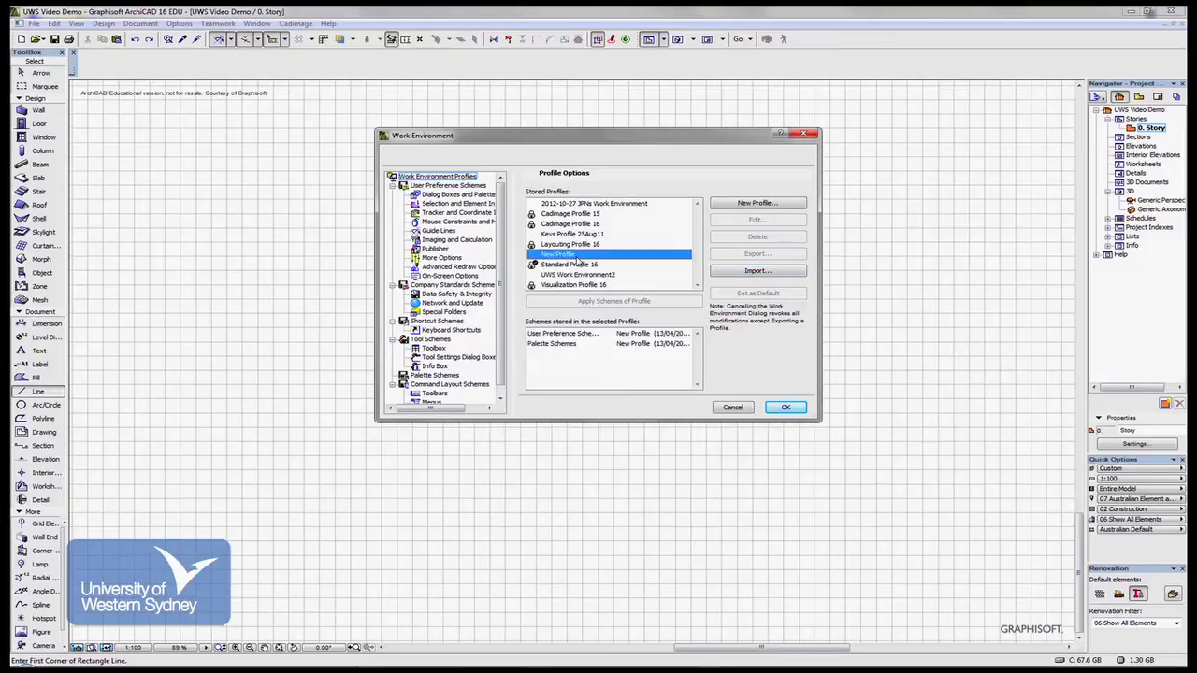
click(730, 409)
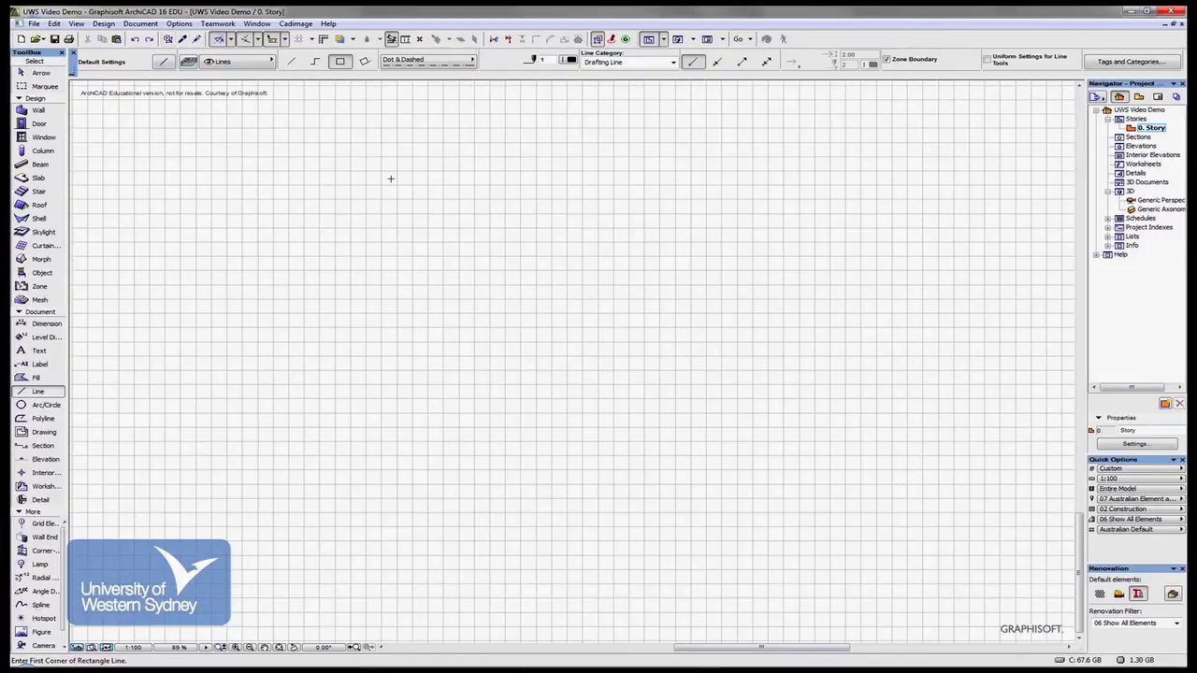
Step: Show the Coordinates palette and dock it beneath the drawing area
click(257, 25)
mouse_move(265, 114)
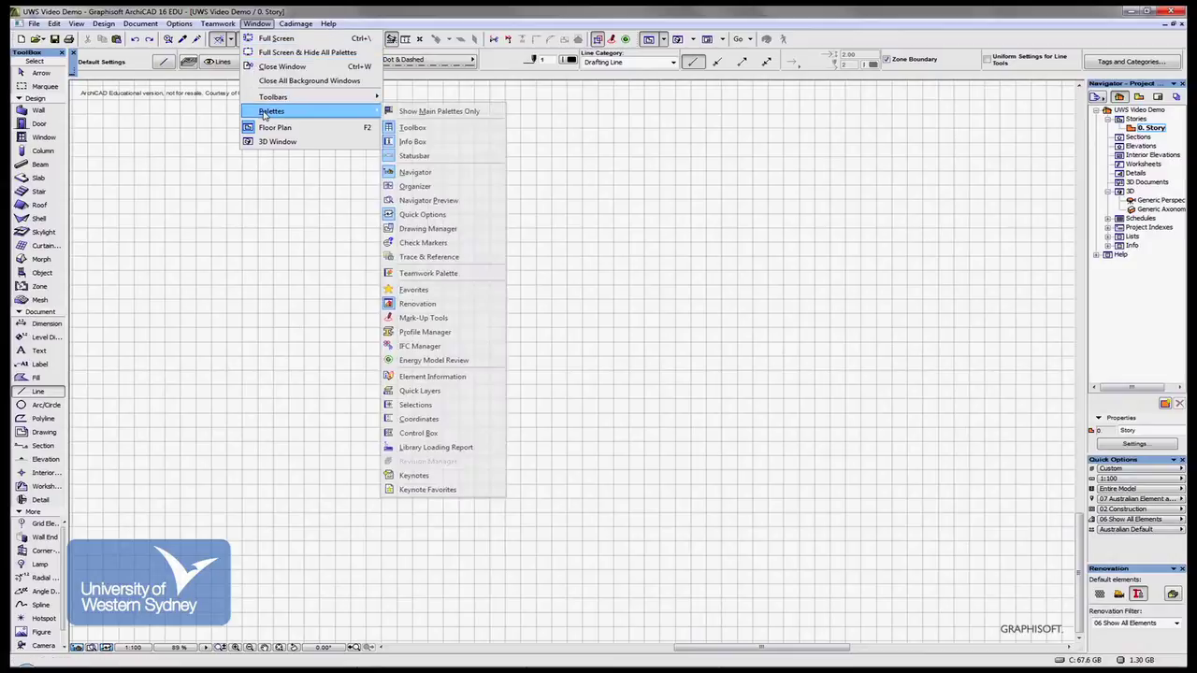
click(418, 420)
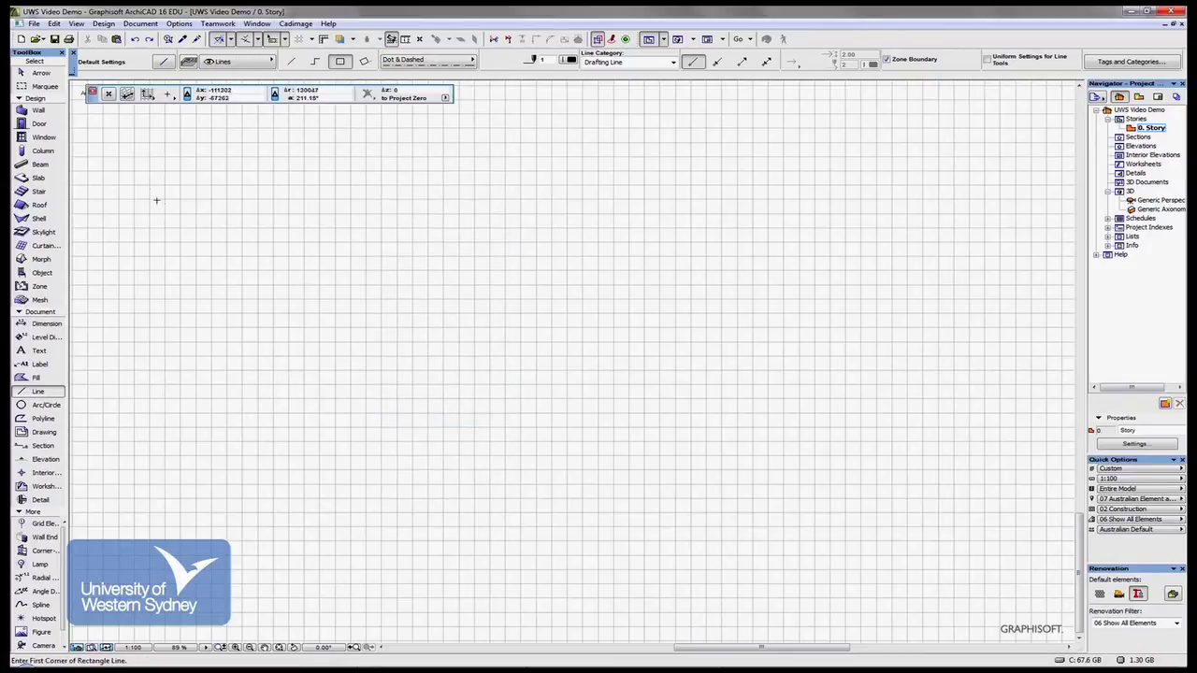
drag(95, 105, 121, 627)
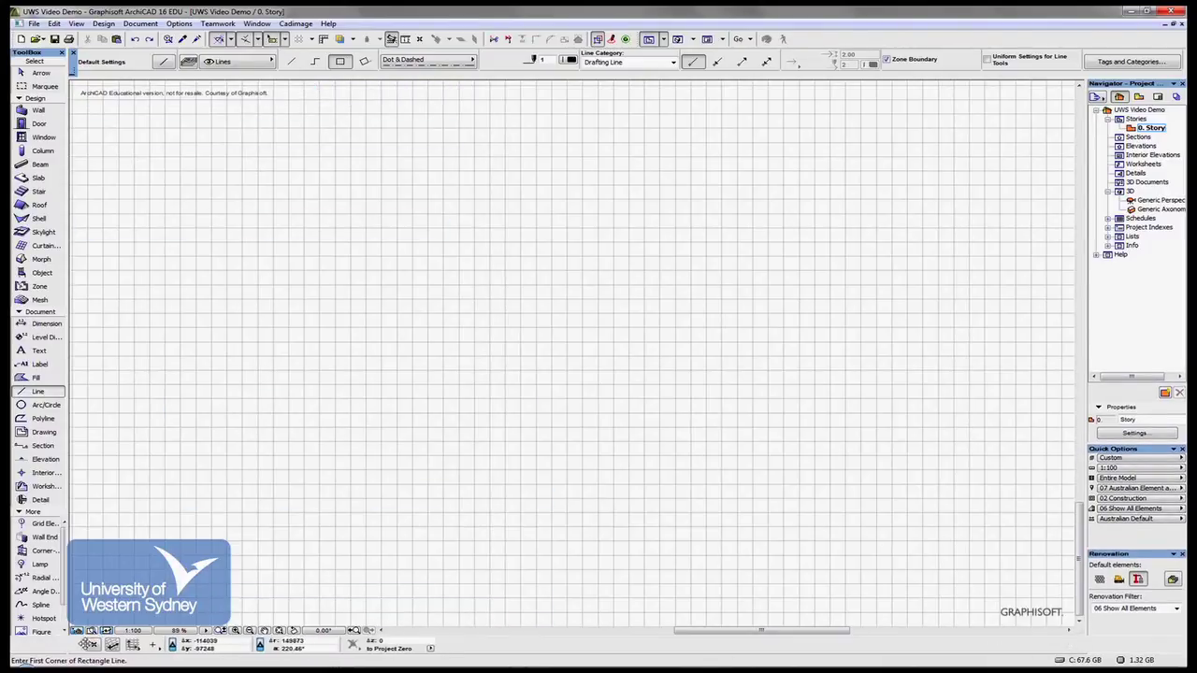
Step: Show the Control Box palette and dock it beside the Coordinates palette beneath the drawing area
click(259, 23)
mouse_move(280, 111)
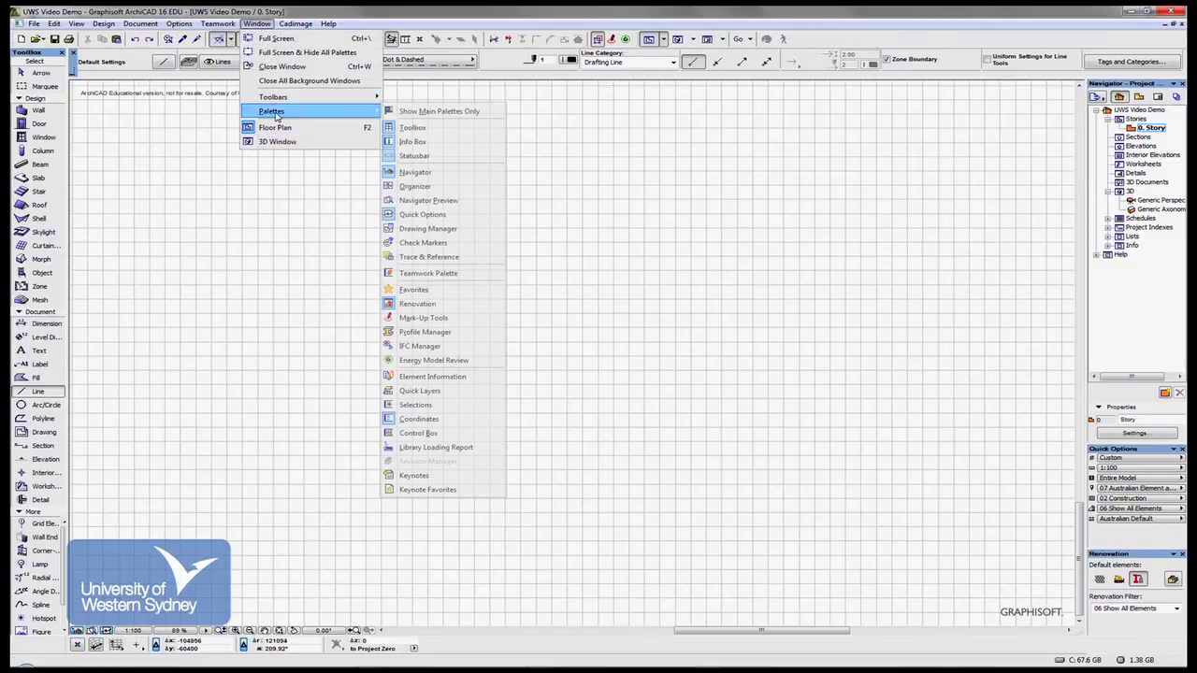
click(410, 434)
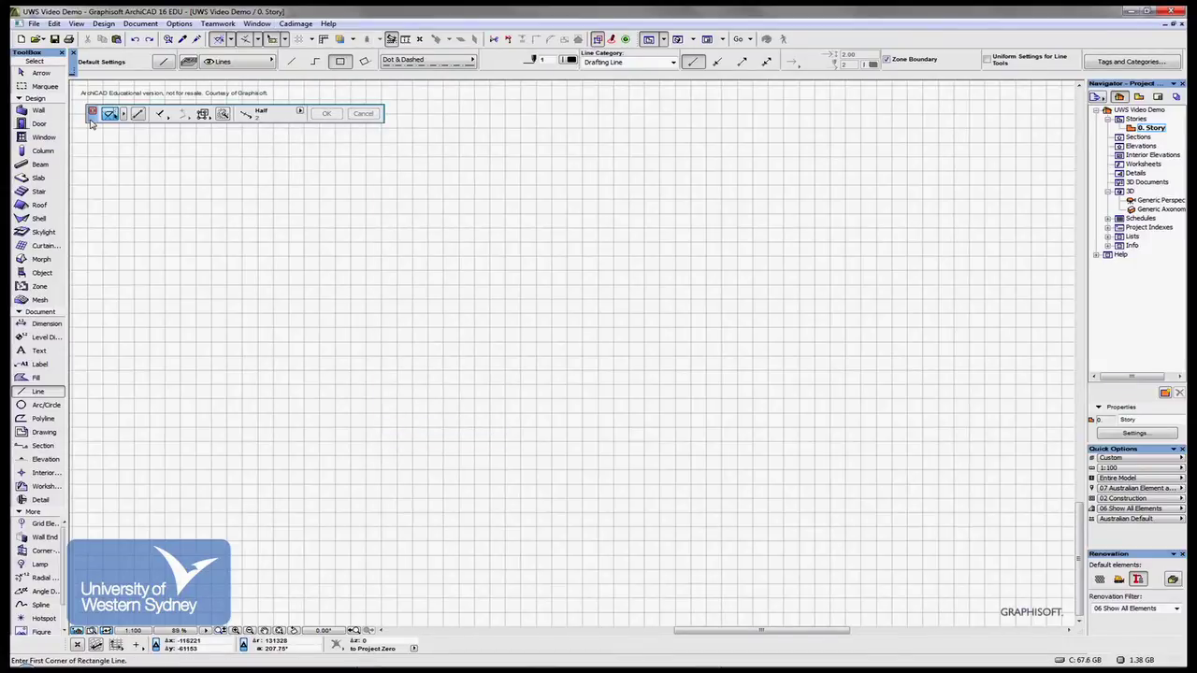
drag(91, 122, 447, 641)
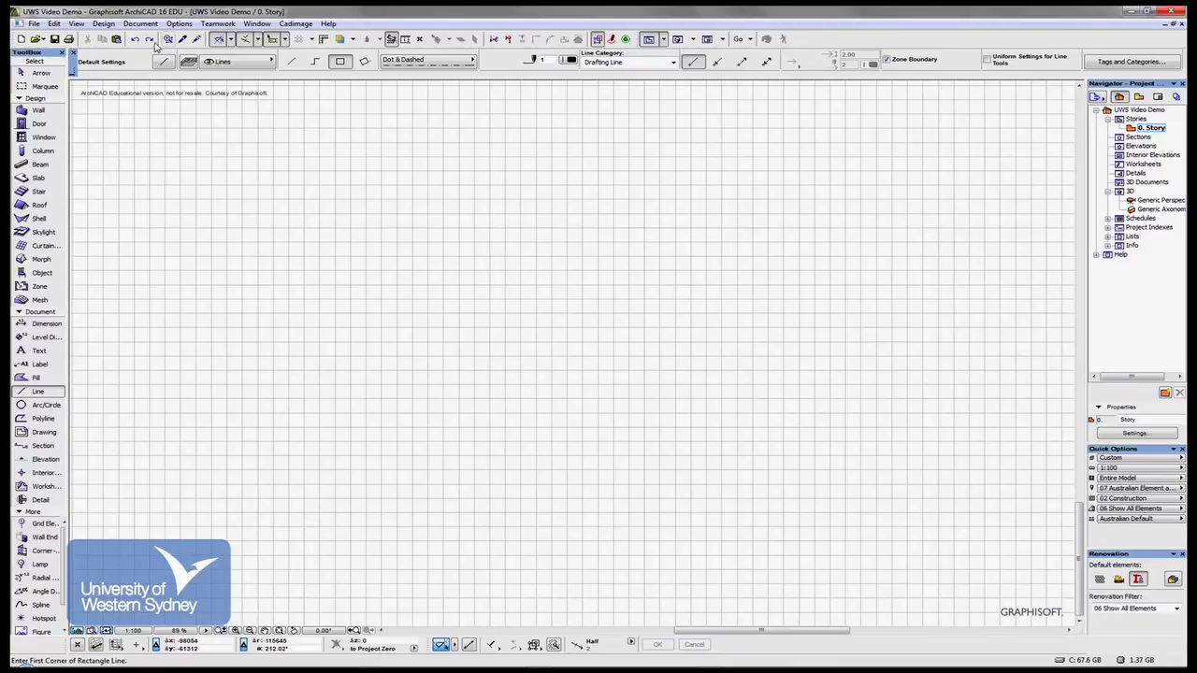
Step: Save the current work environment as a new profile named UWS, keeping the proposed schemes, and check its stored schemes
click(179, 24)
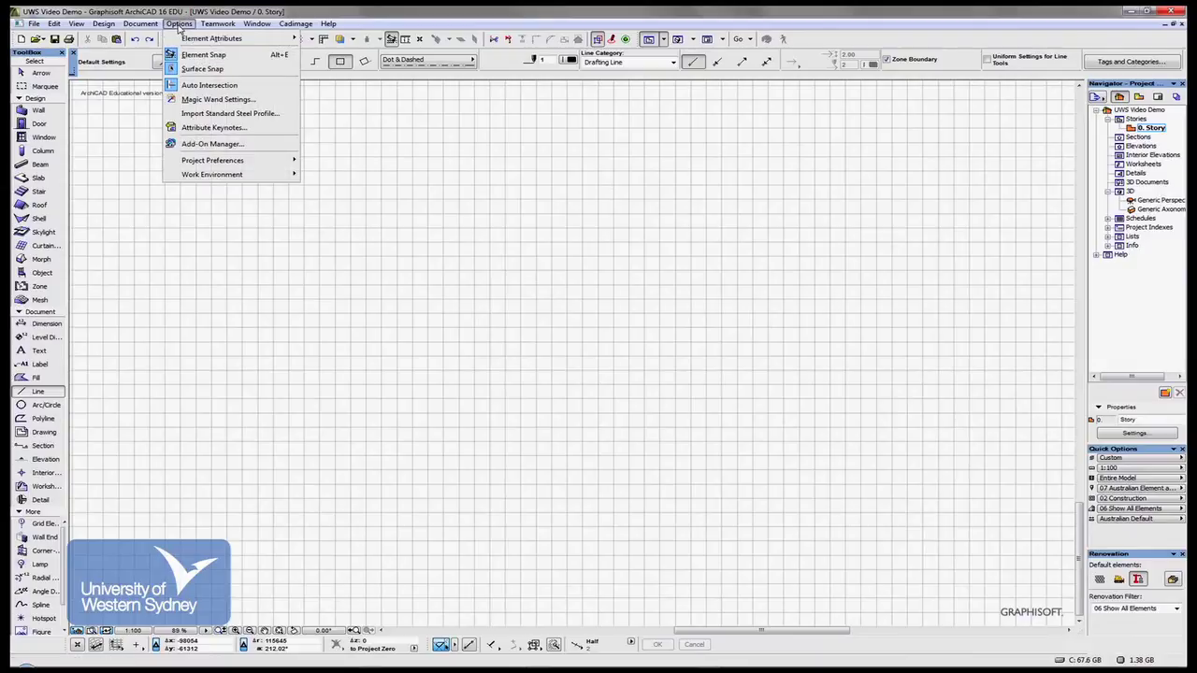
mouse_move(197, 174)
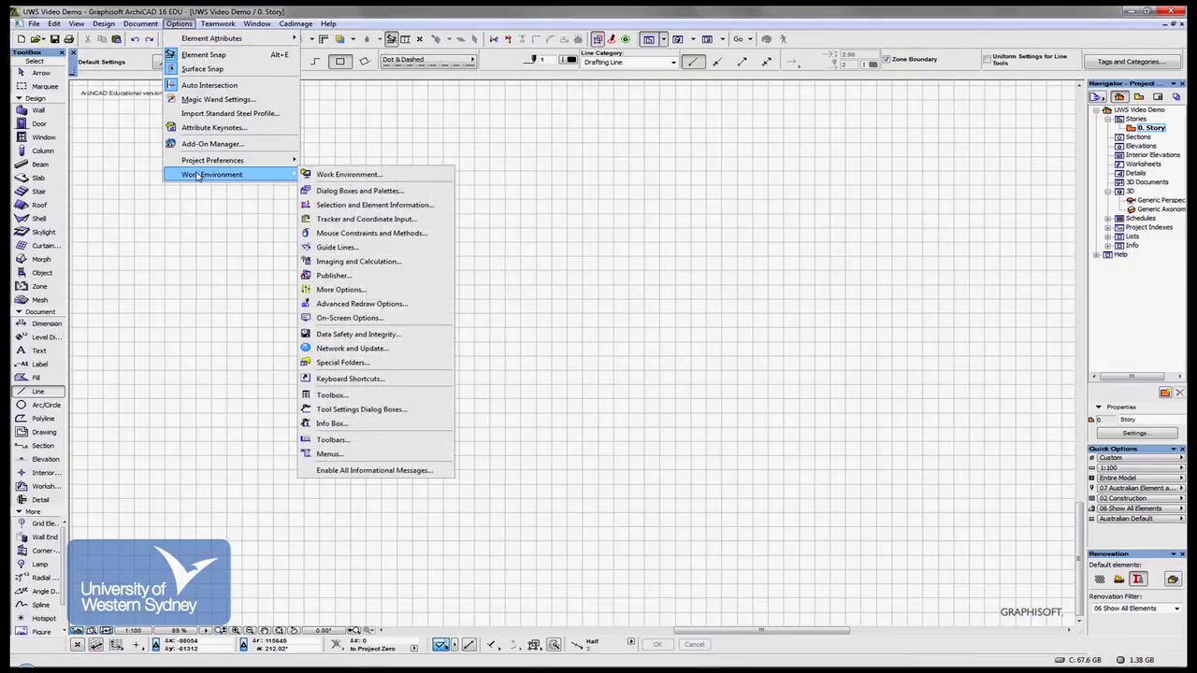
click(404, 176)
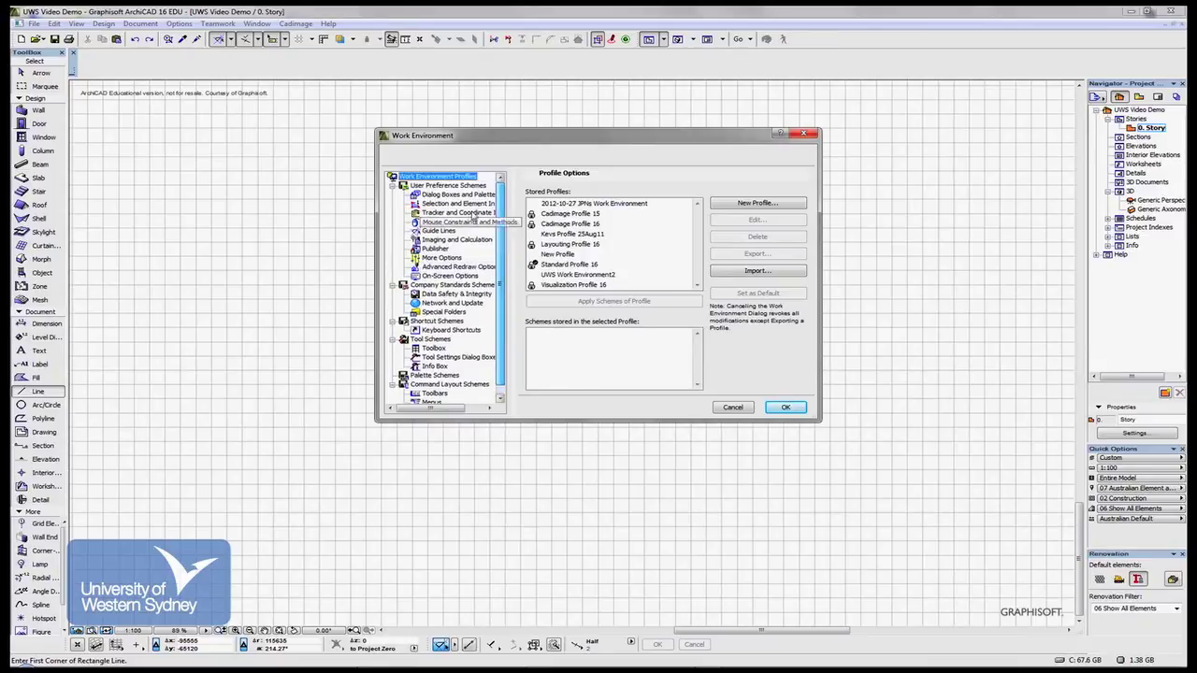
click(773, 204)
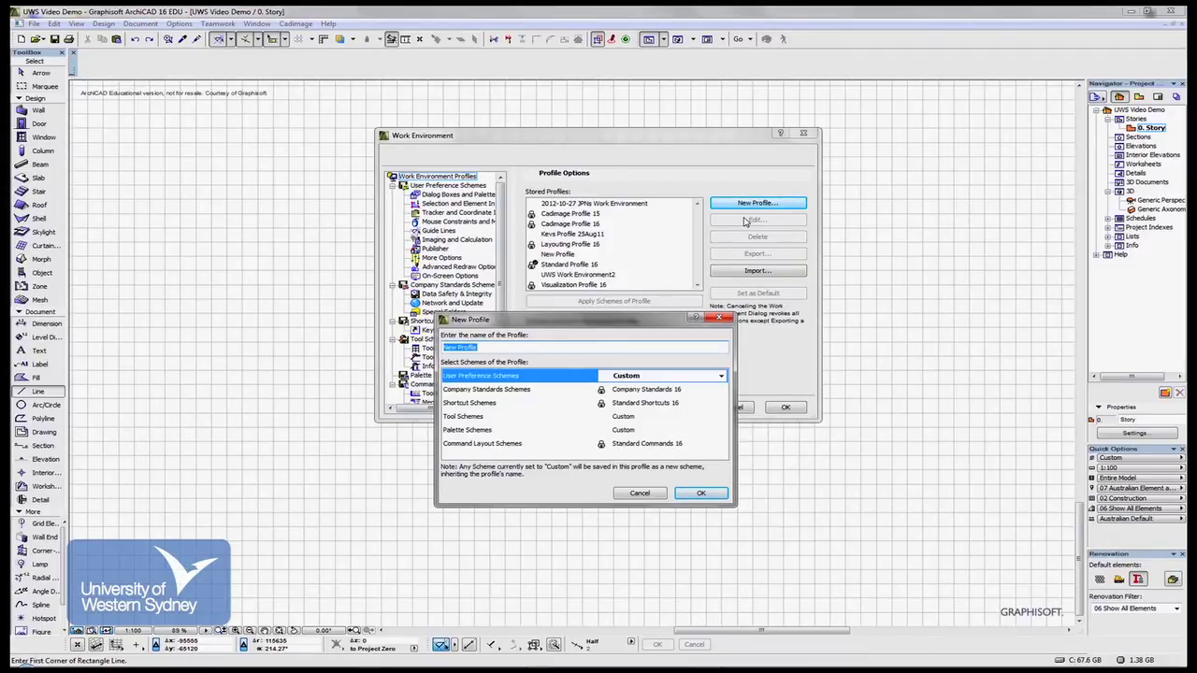
text(UWS)
click(715, 493)
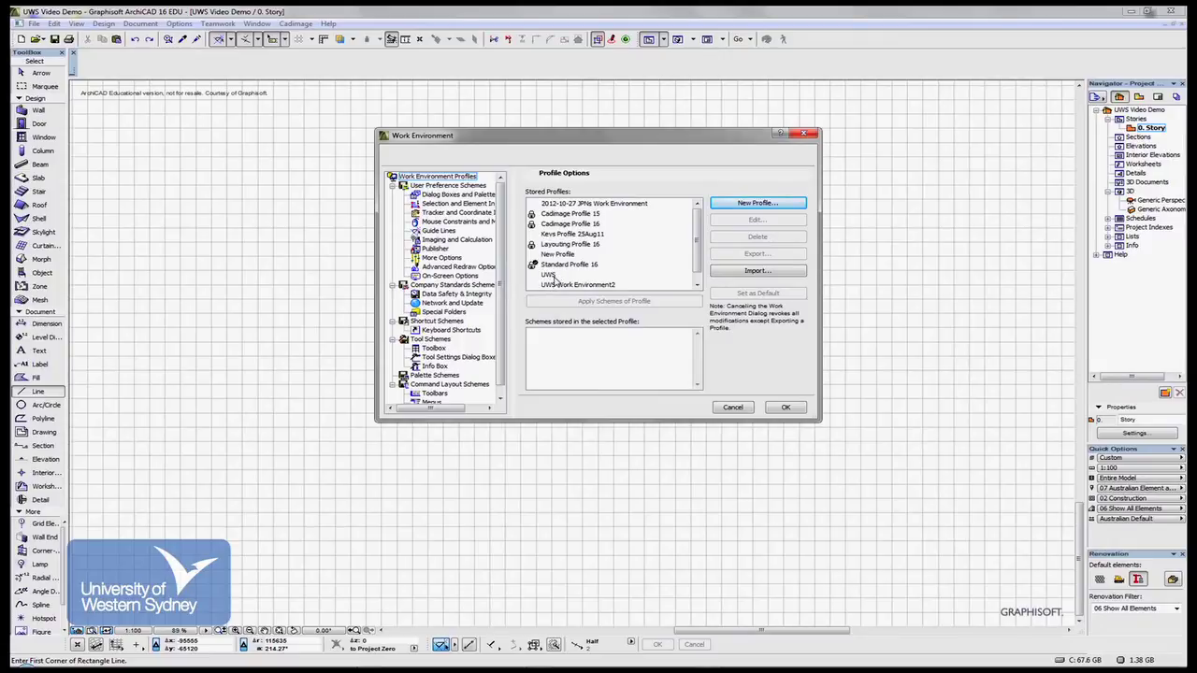
click(570, 285)
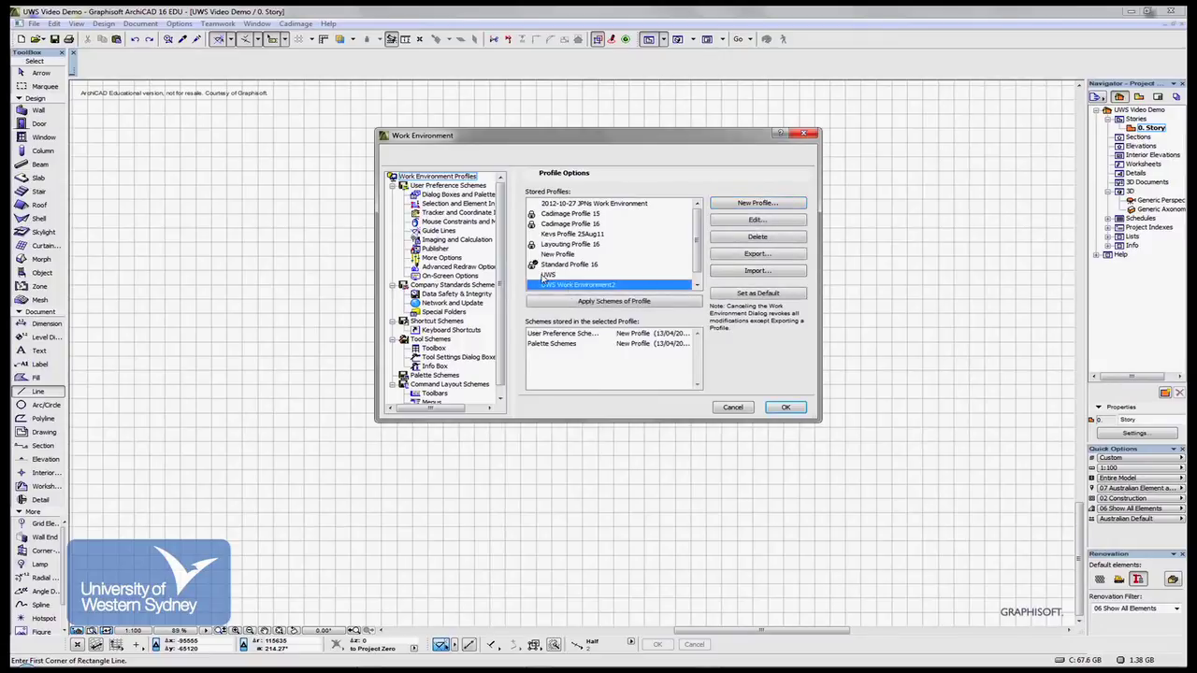
click(544, 275)
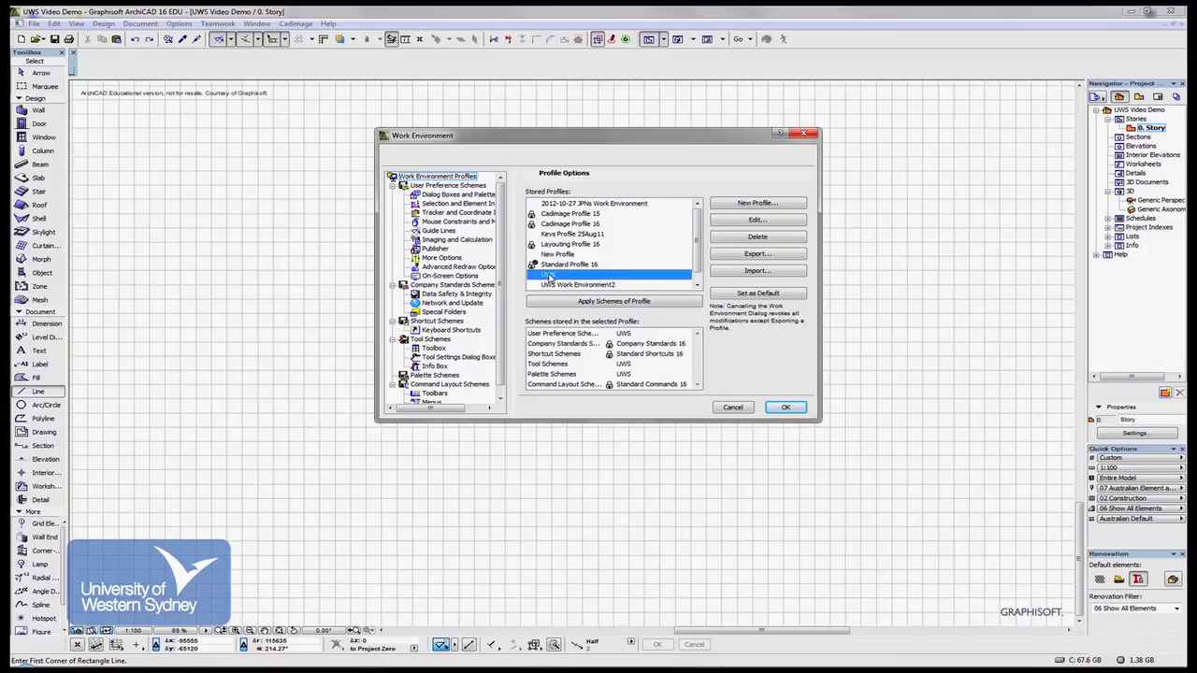
click(782, 407)
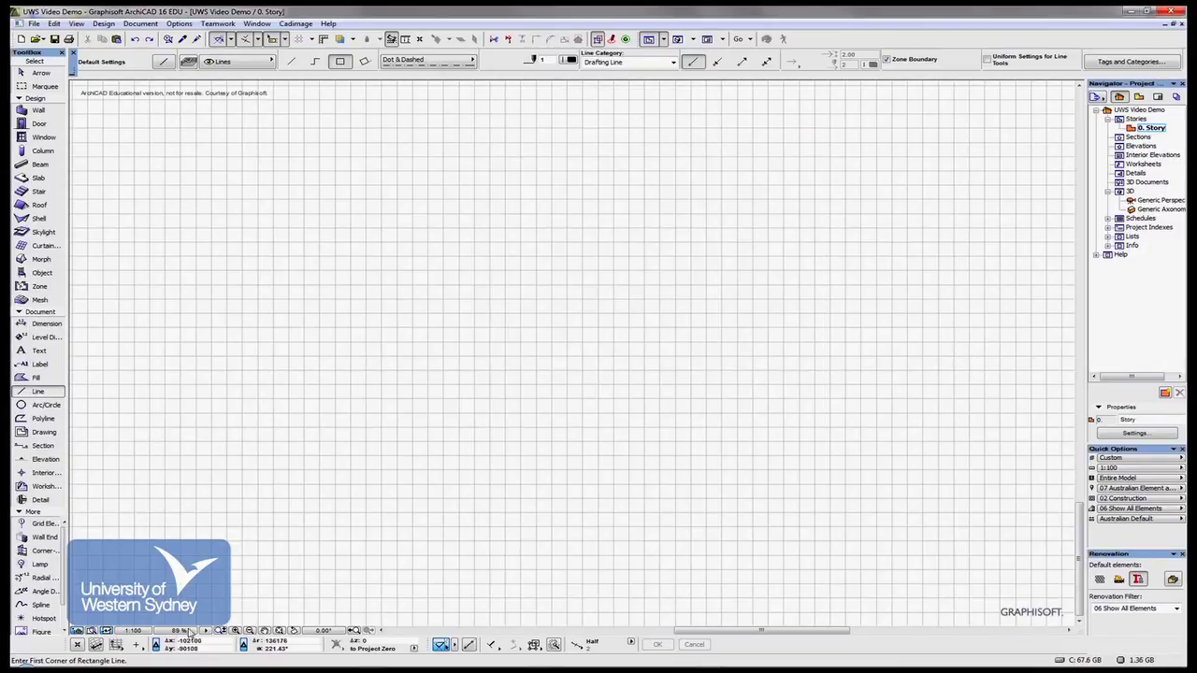
Step: Apply the stored Standard Profile 16 to the work environment
click(179, 23)
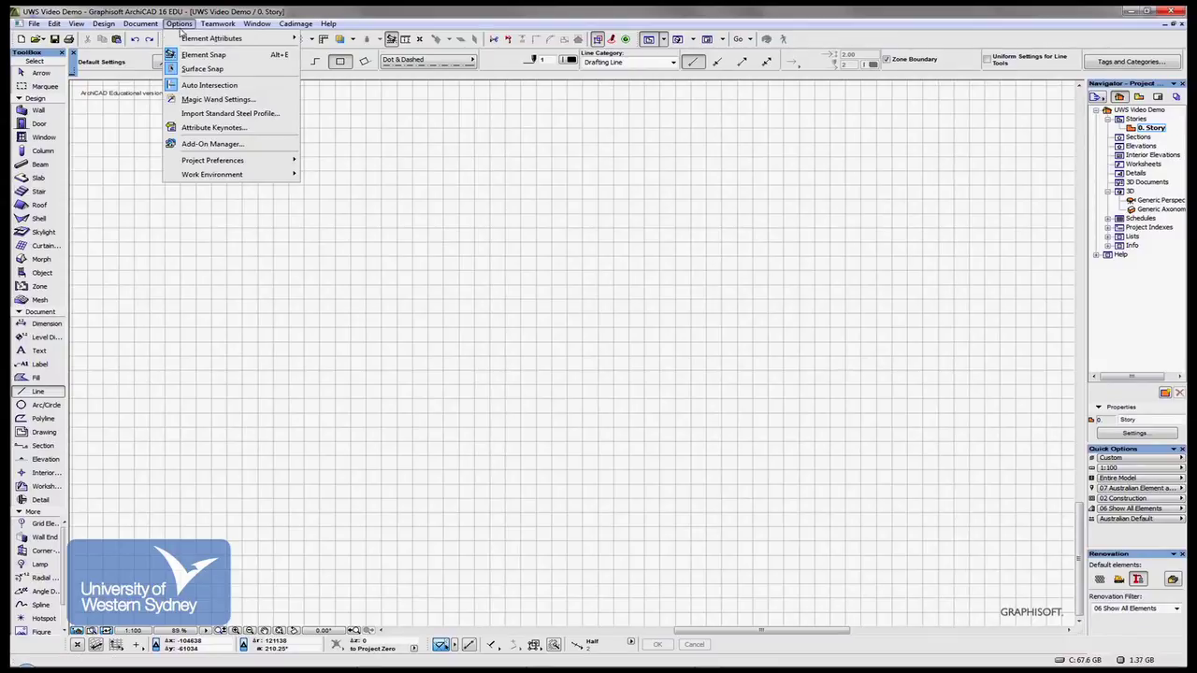
mouse_move(210, 175)
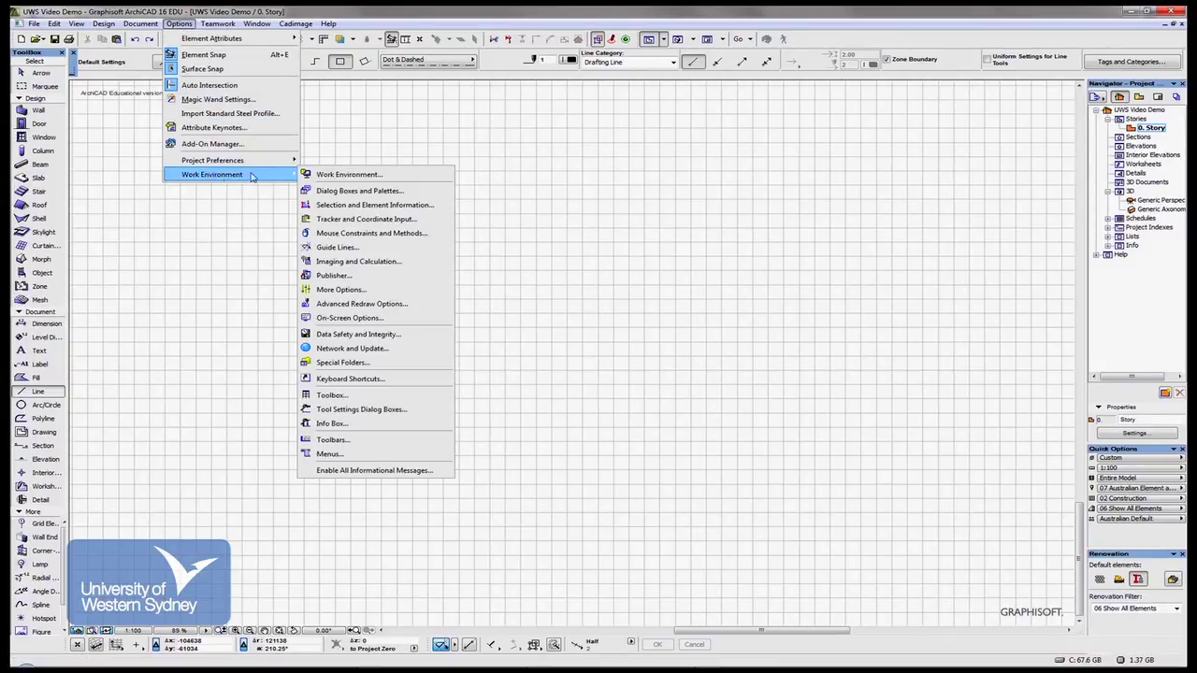
click(373, 175)
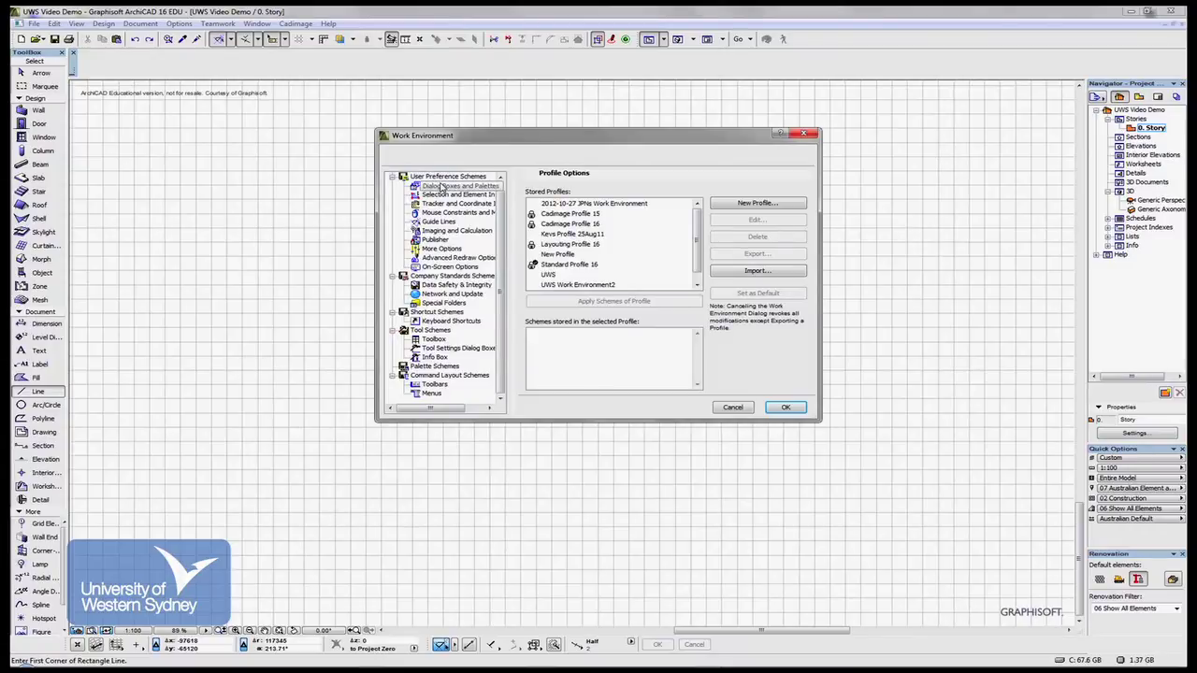
scroll(501, 215, up, 1)
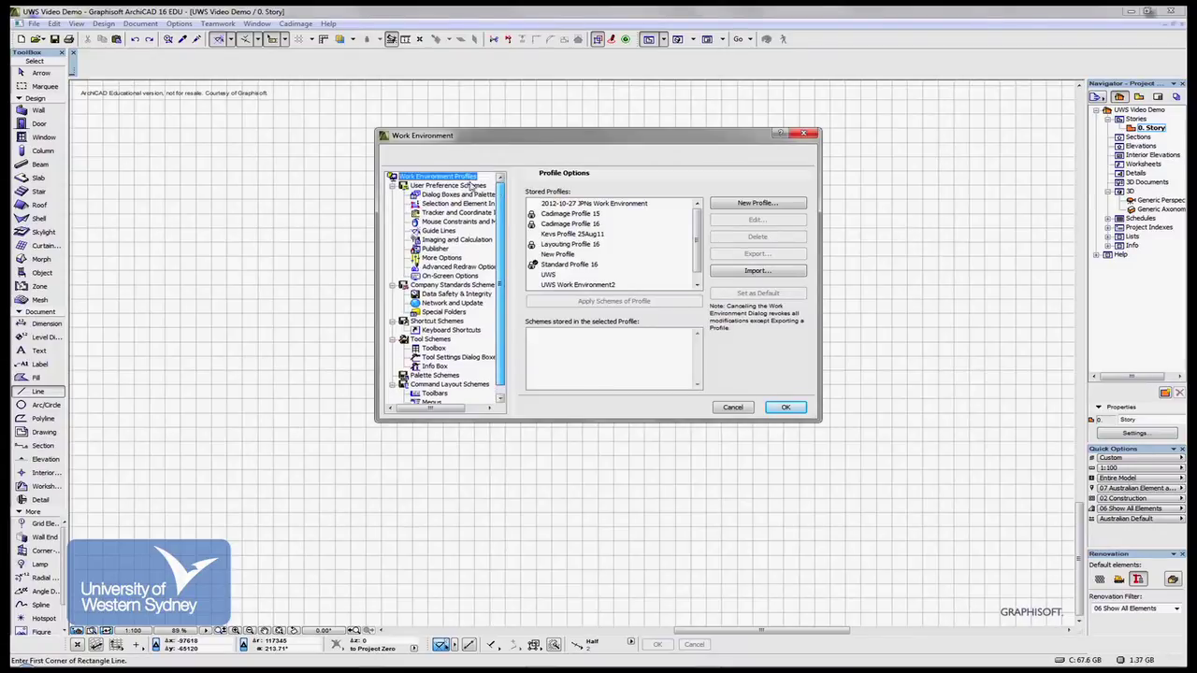
double_click(570, 264)
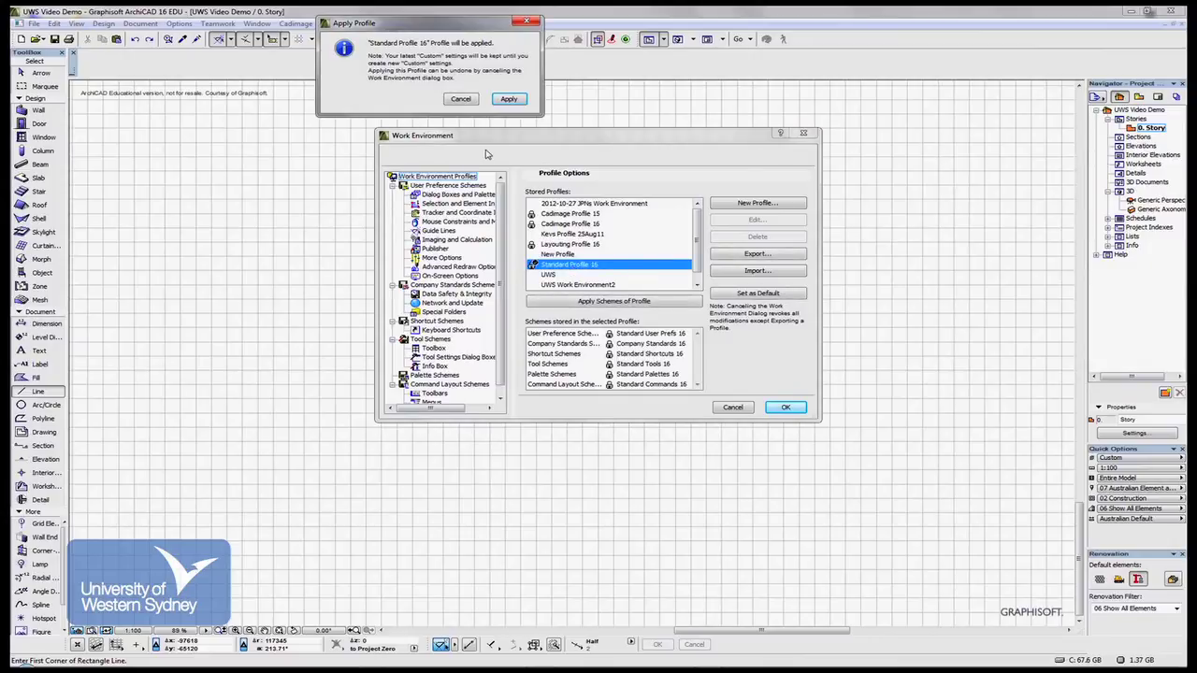
click(509, 100)
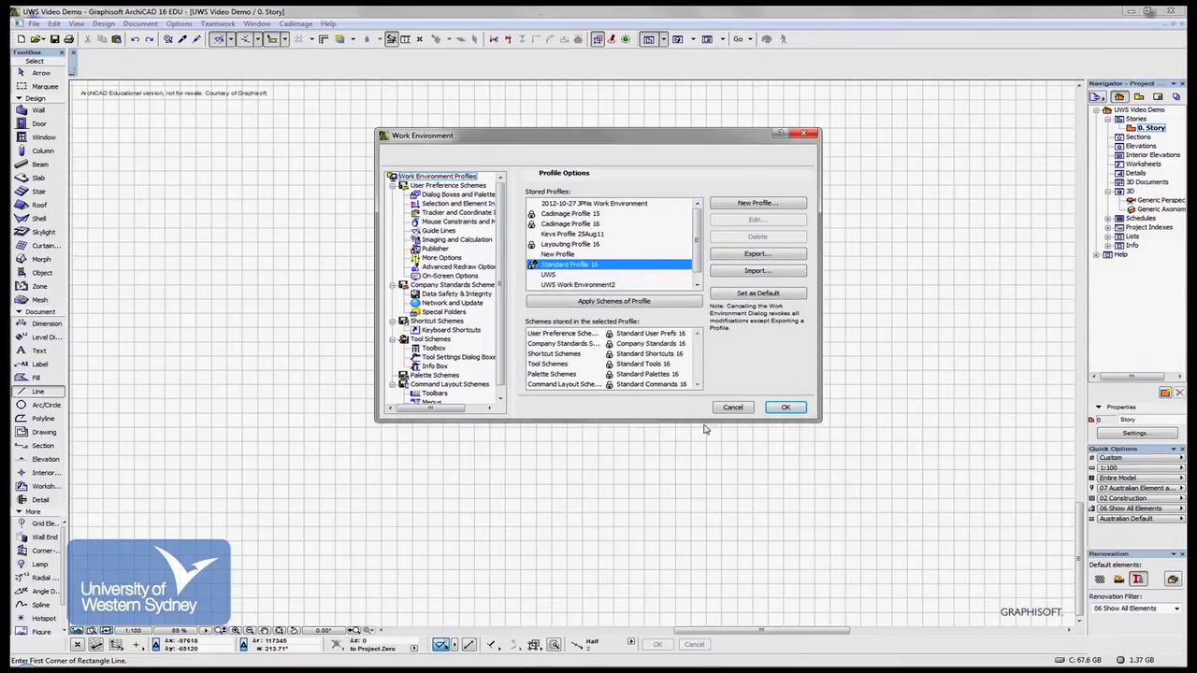
click(783, 408)
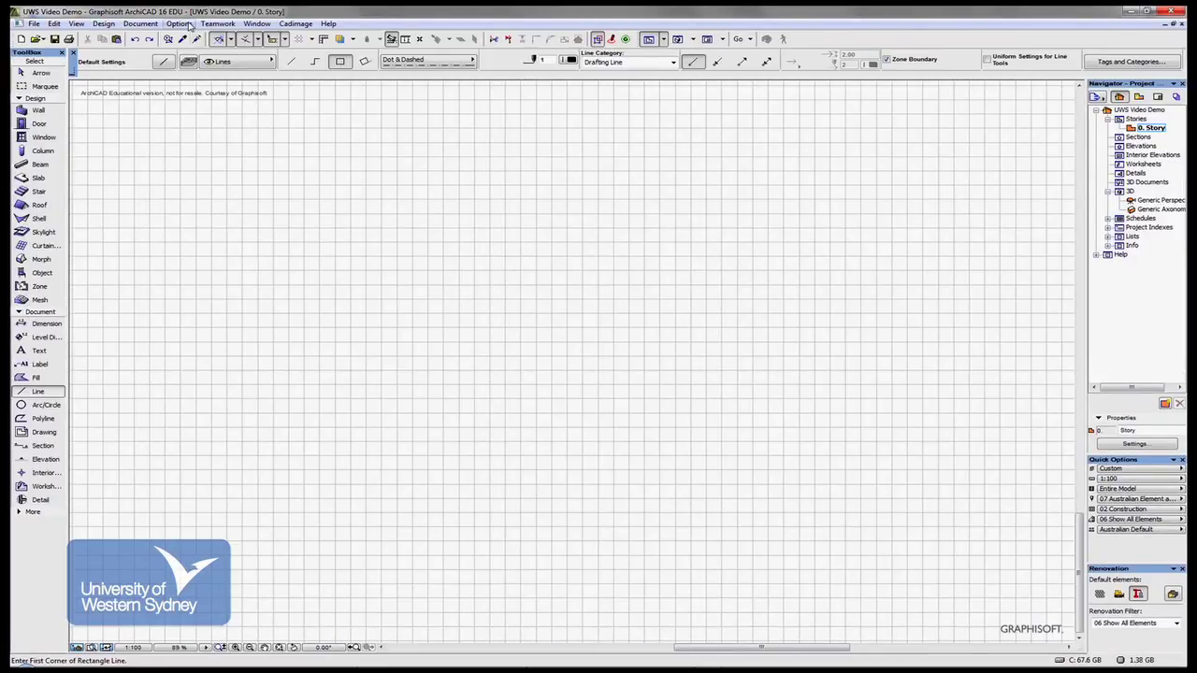
Step: Apply the stored UWS profile to the work environment to restore the customised palette layout
click(186, 25)
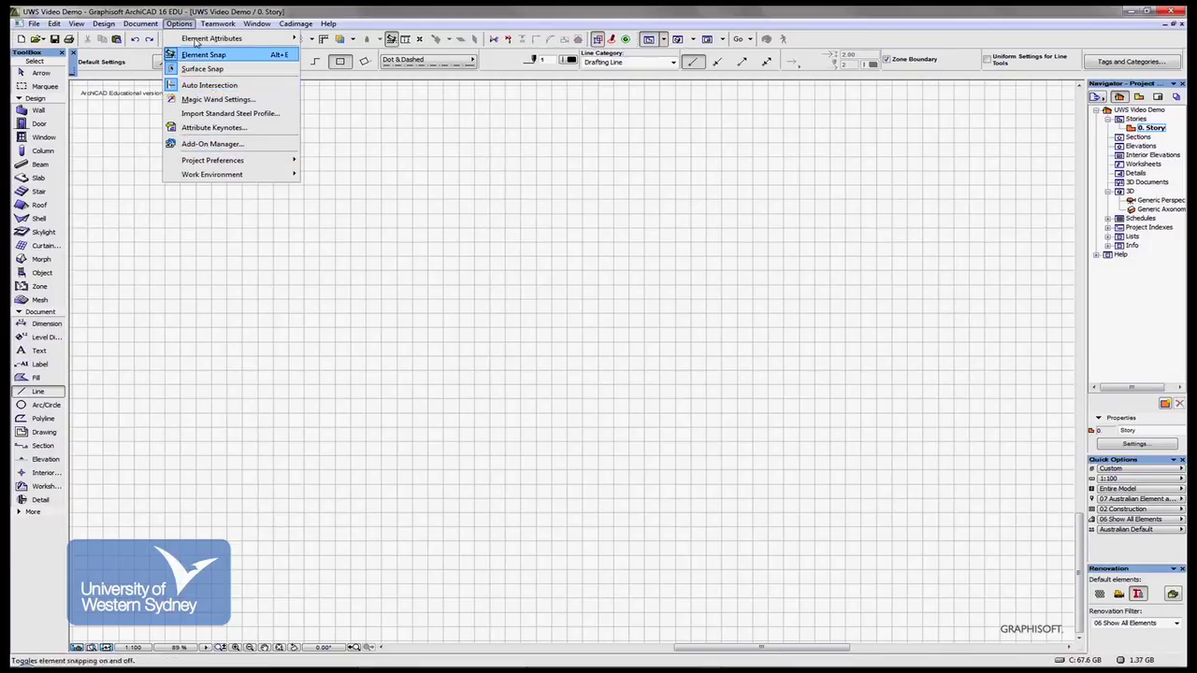
mouse_move(226, 178)
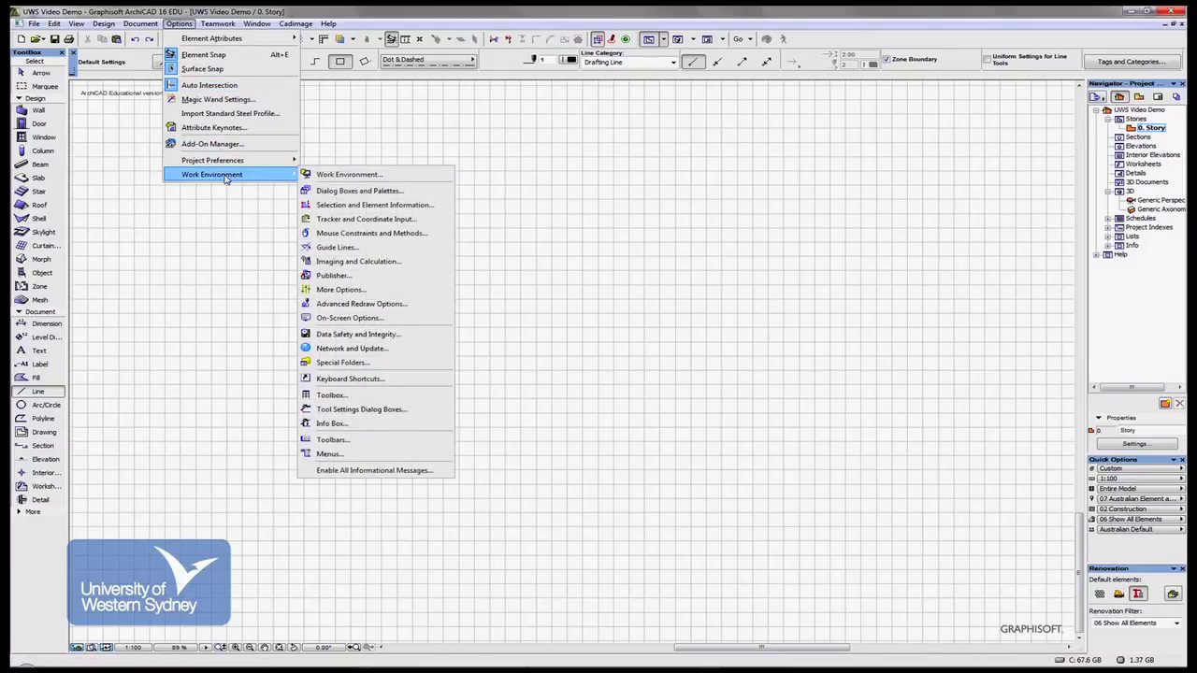
click(339, 175)
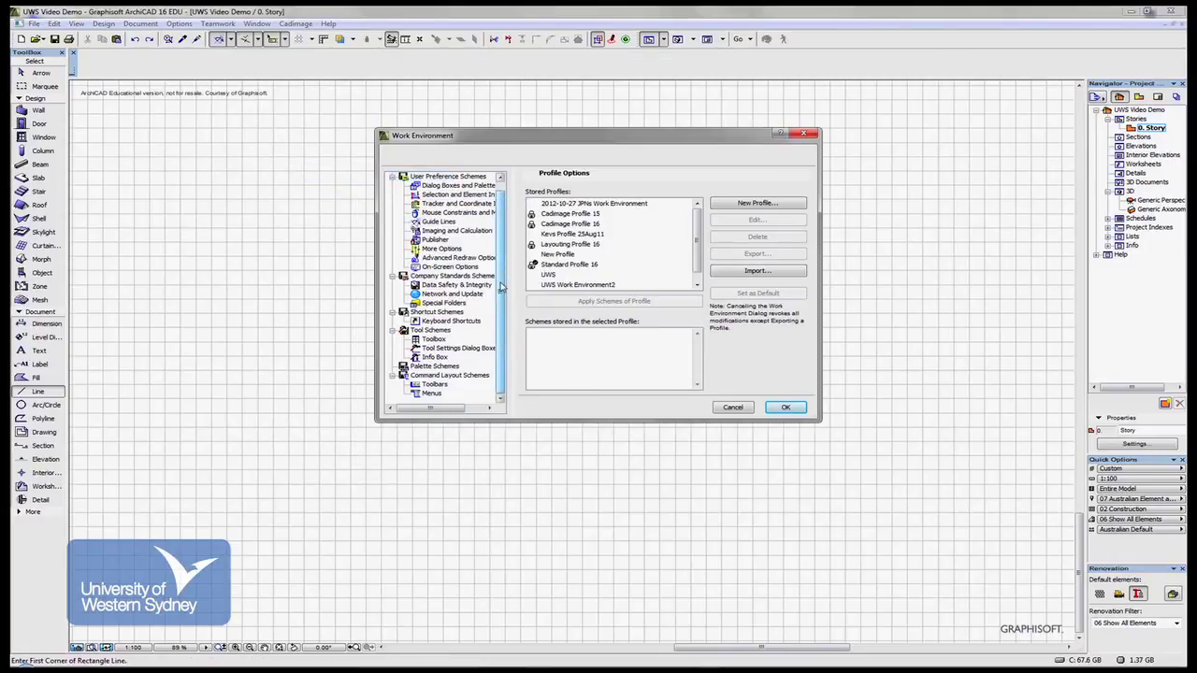
scroll(504, 280, up, 1)
click(449, 178)
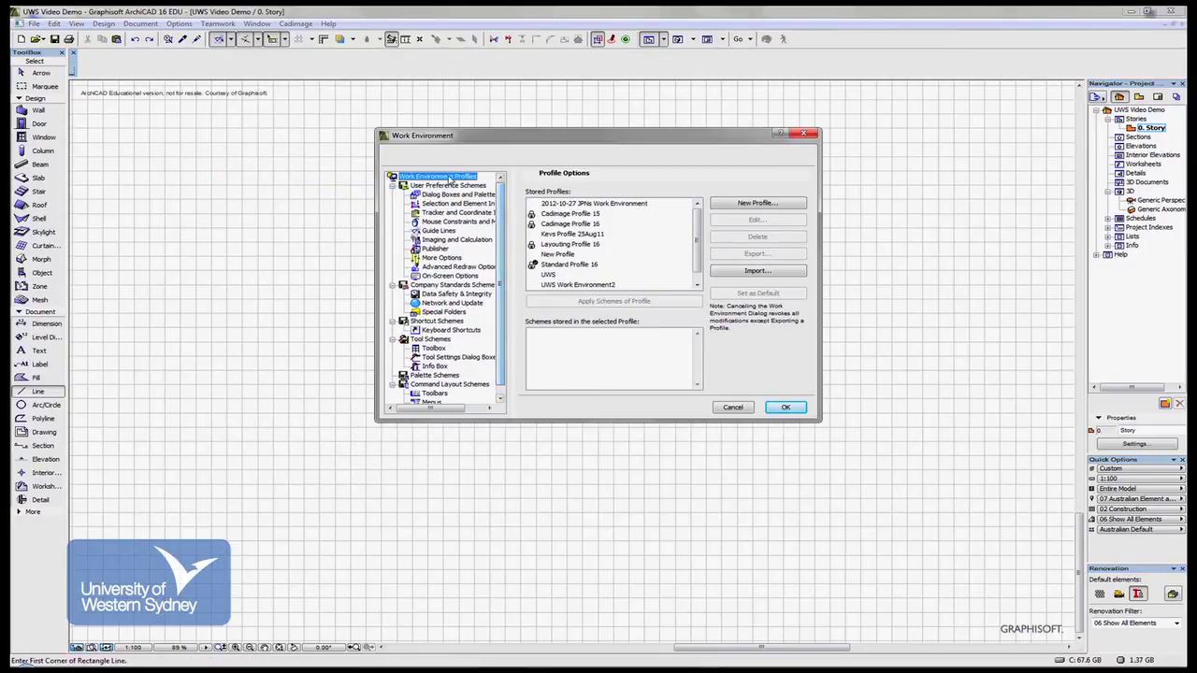
double_click(554, 276)
click(519, 101)
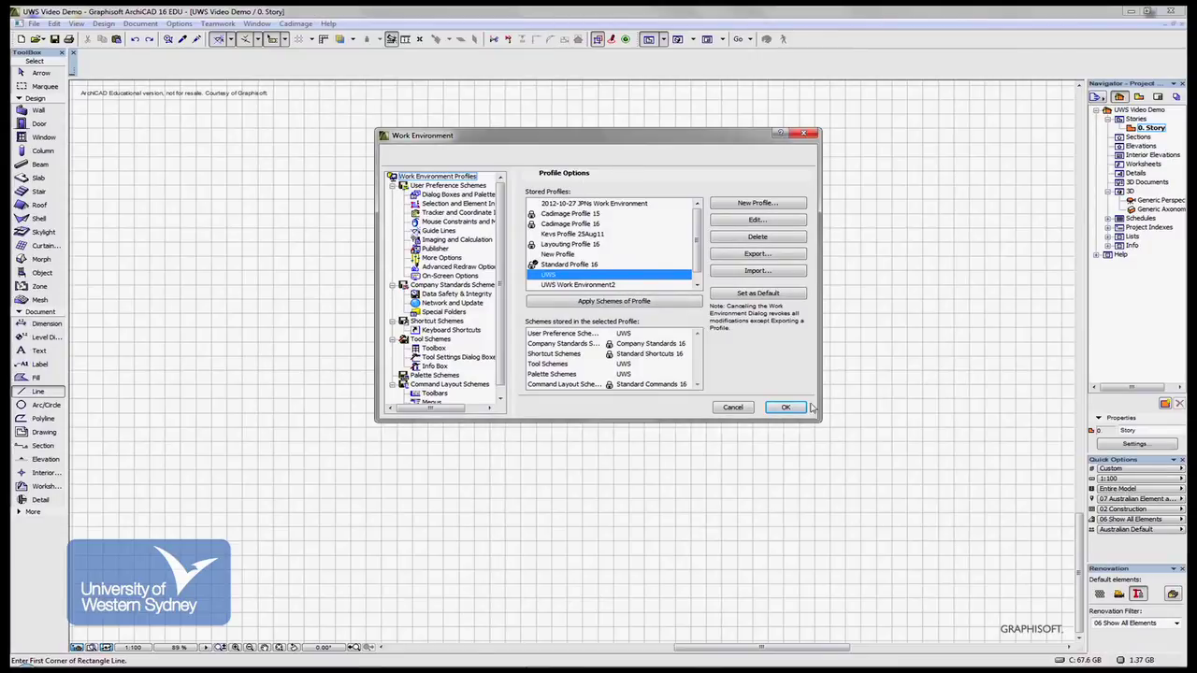
click(781, 408)
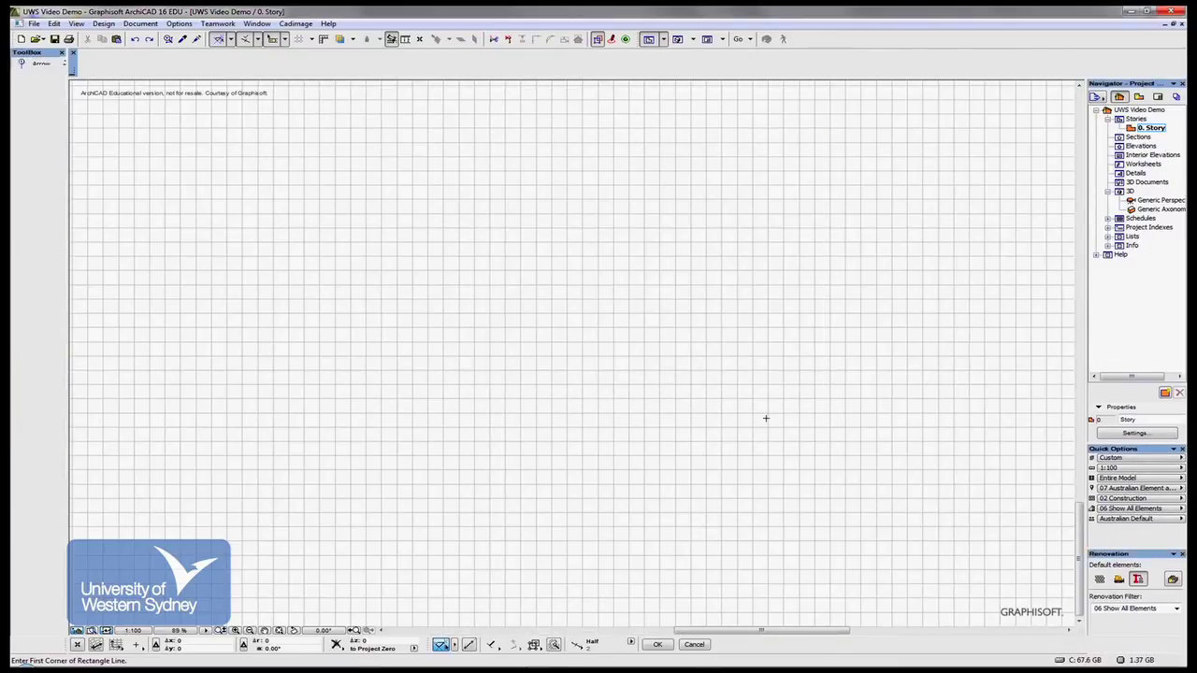